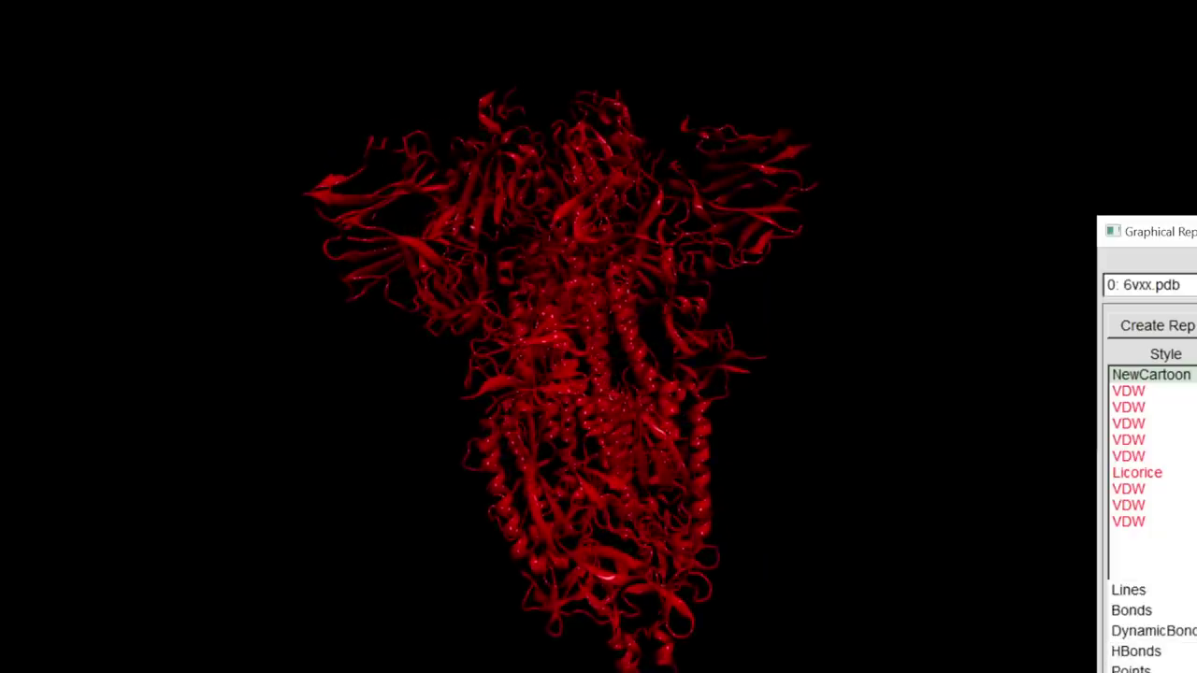
# Step: Switch the first representation of 6vxx.pdb to VDW and replace it on display with a newly created one
pyautogui.click(1164, 669)
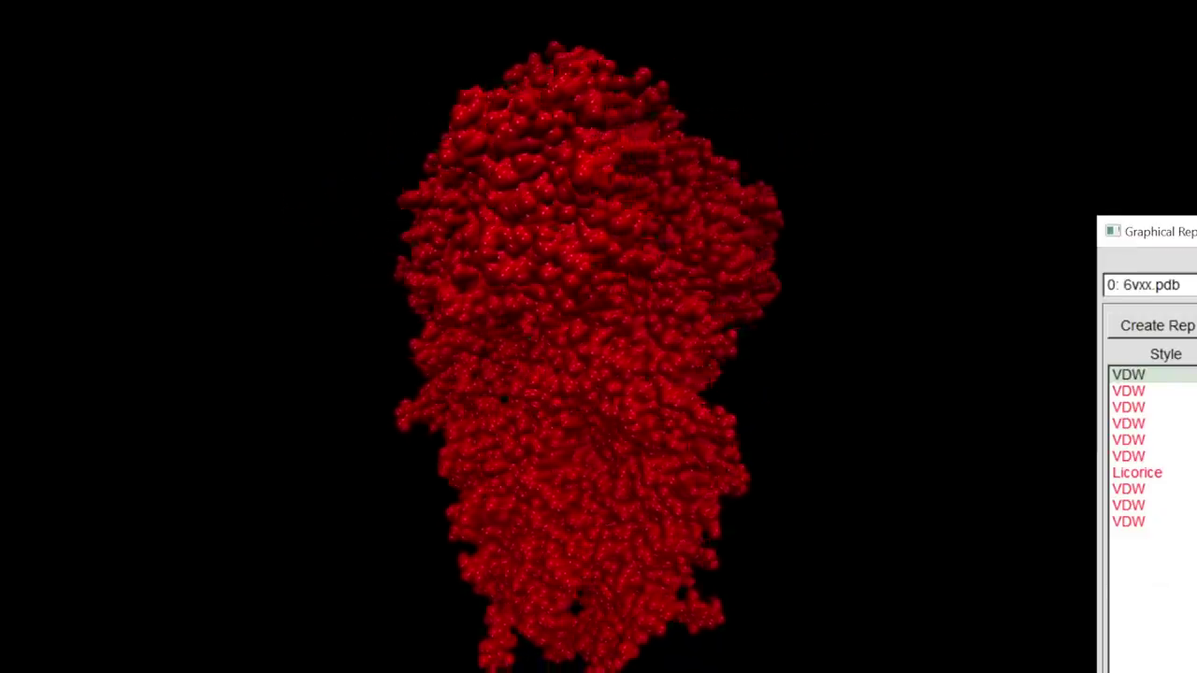
pyautogui.click(1156, 326)
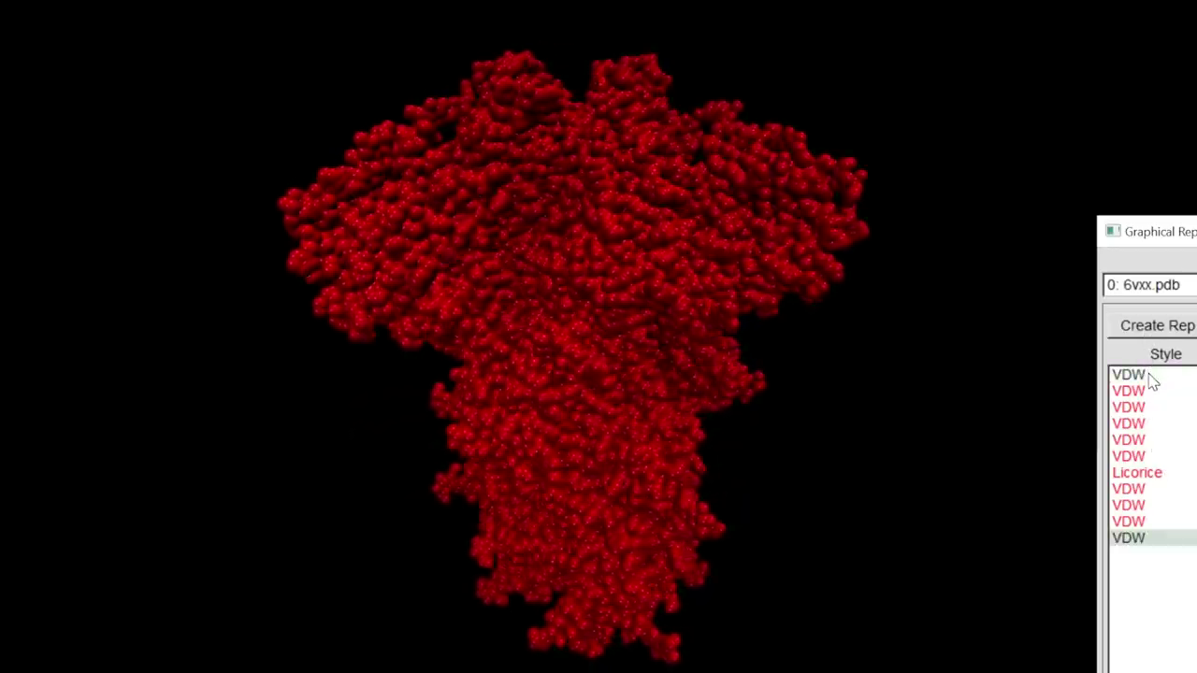
pyautogui.doubleClick(1146, 375)
# Step: Color the new VDW representation by Name
pyautogui.click(1188, 539)
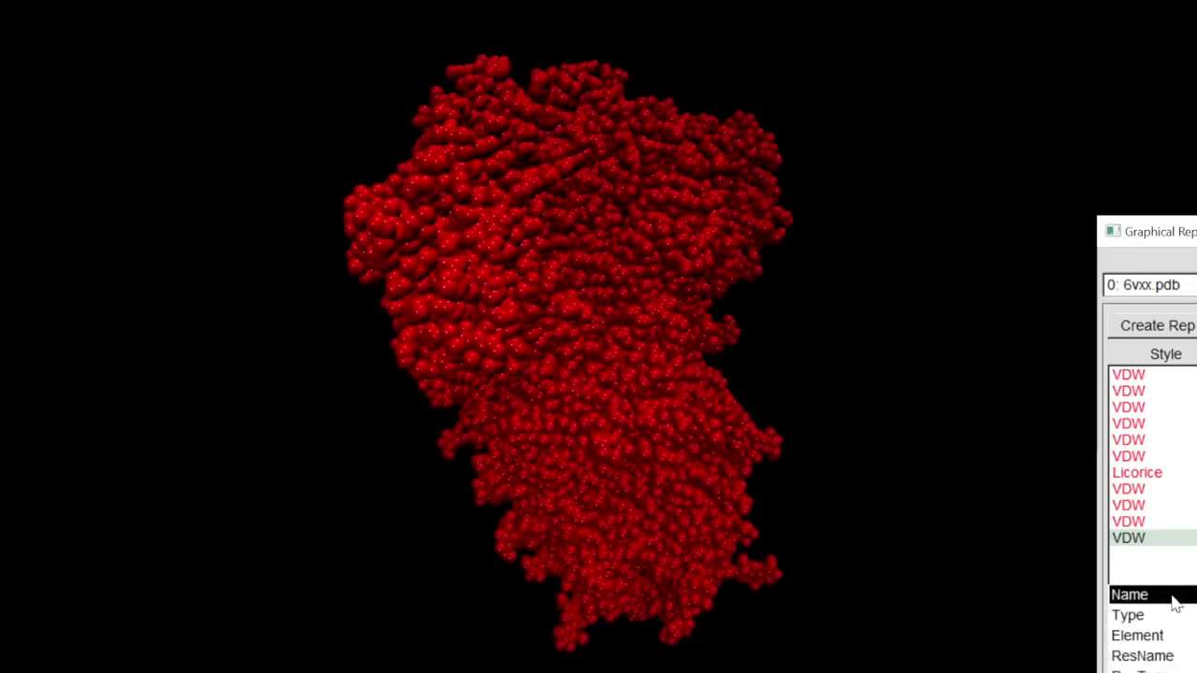
pyautogui.click(1169, 595)
pyautogui.click(876, 464)
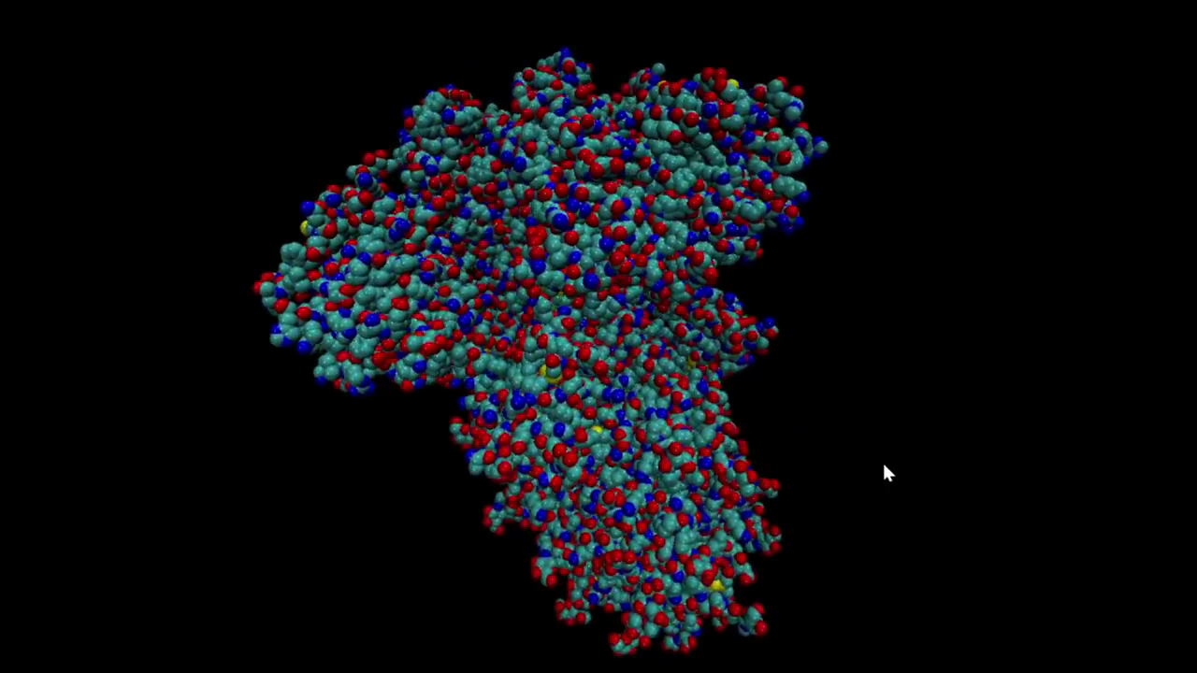
pyautogui.moveTo(884, 465); pyautogui.dragTo(855, 463)
pyautogui.scroll(-4, 855, 463)
pyautogui.scroll(2, 861, 464)
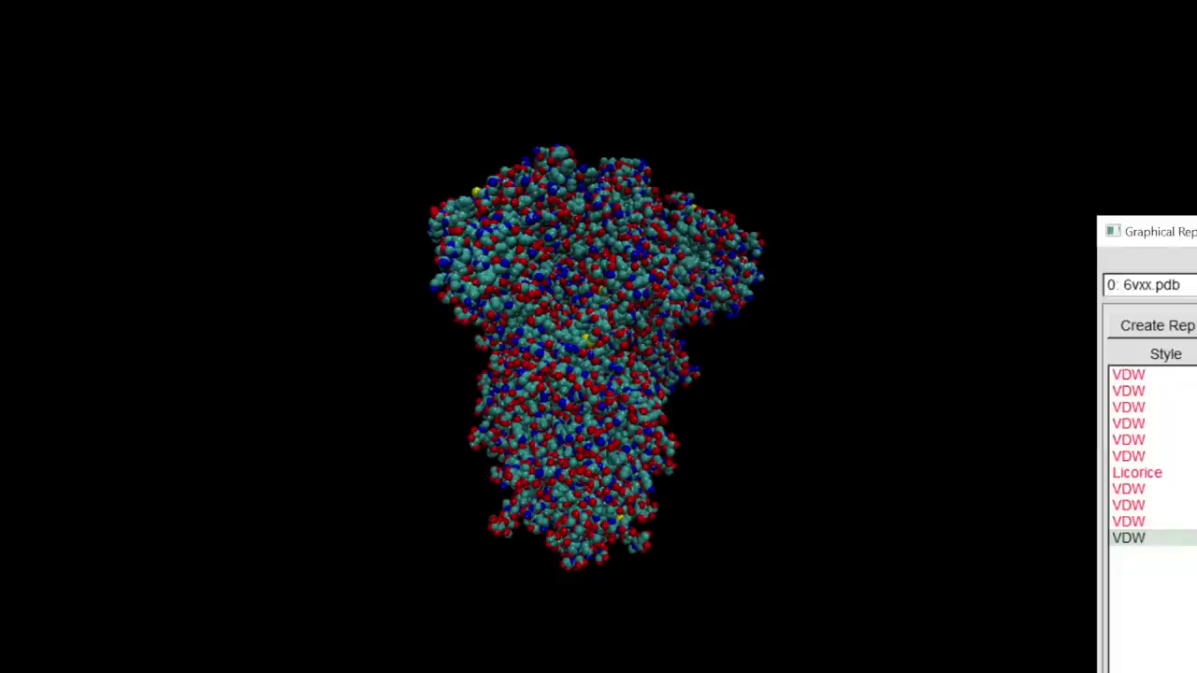
# Step: Hide the name-colored VDW representation and show the first representation again
pyautogui.doubleClick(1128, 538)
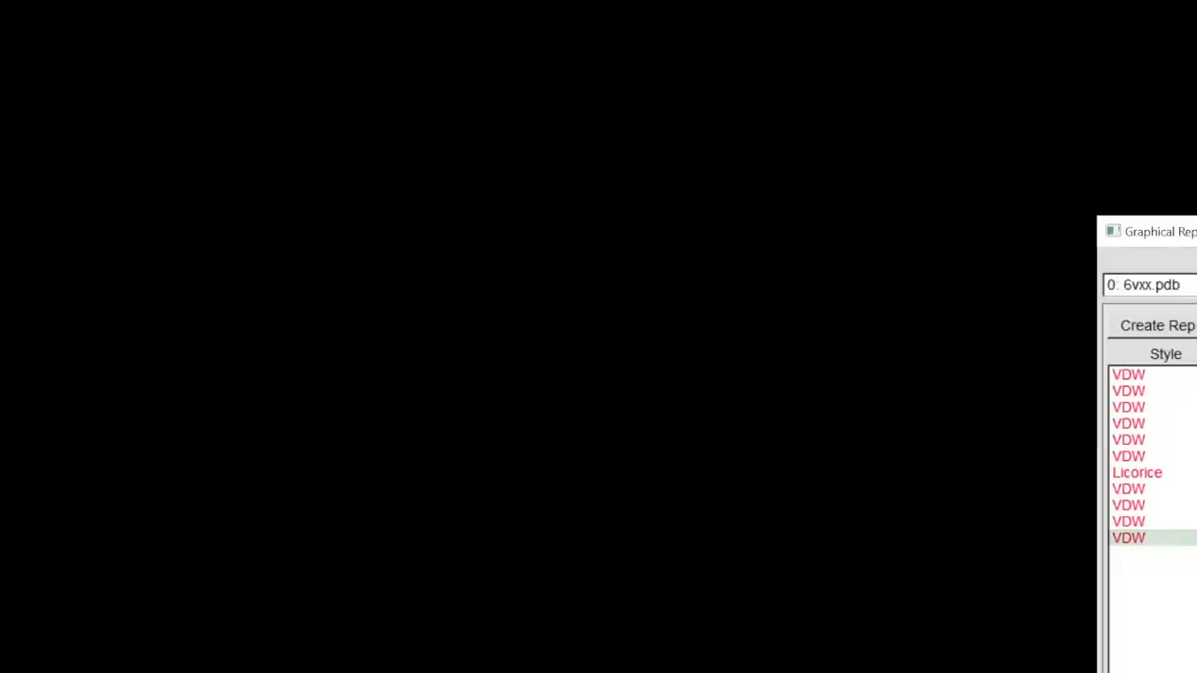
pyautogui.doubleClick(1129, 374)
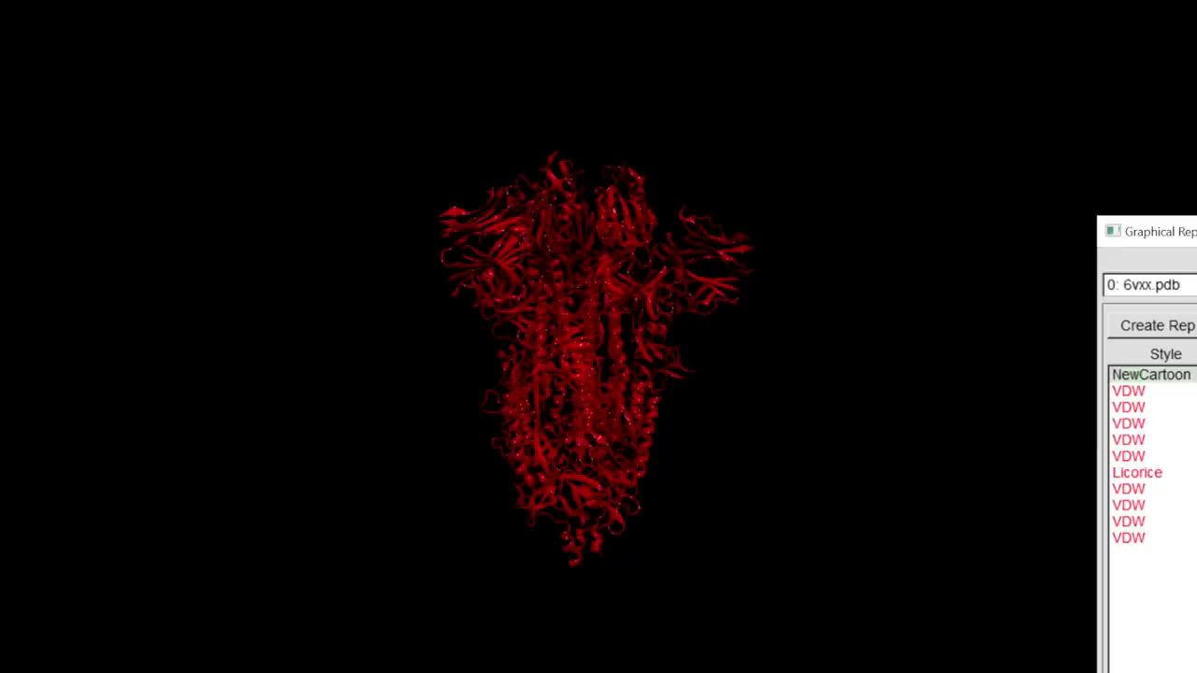
# Step: Show the VDW representations of chain A, chain B and chain C over the cartoon
pyautogui.doubleClick(1129, 391)
pyautogui.doubleClick(1128, 407)
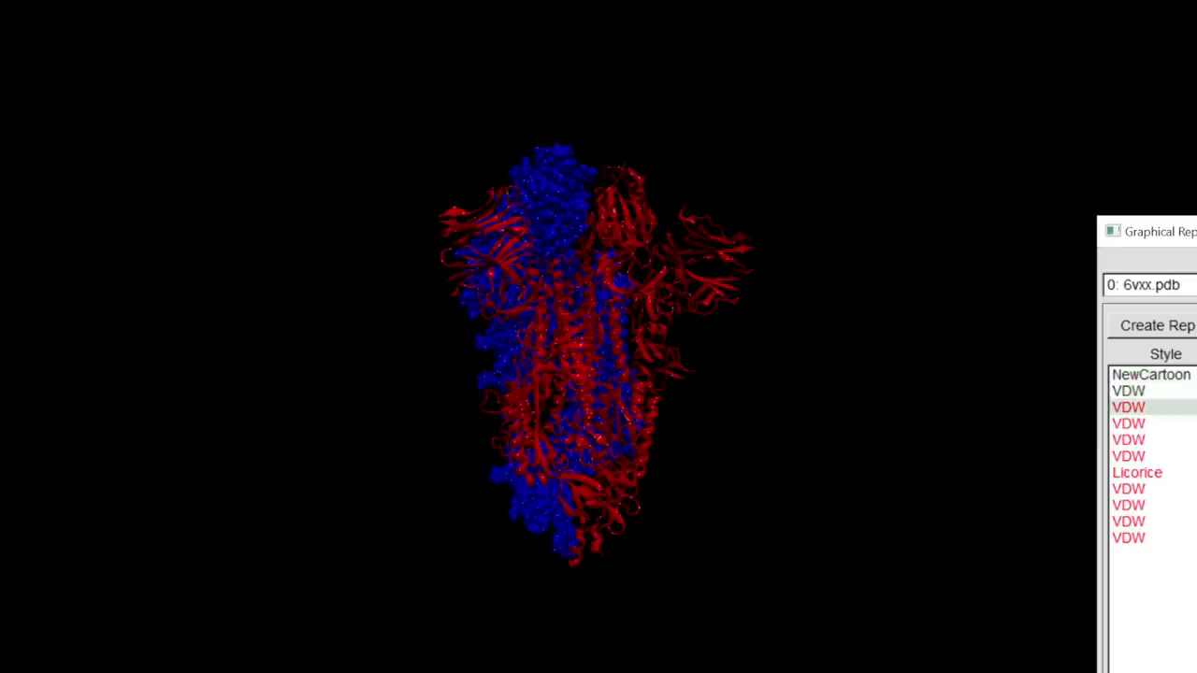
pyautogui.doubleClick(1128, 439)
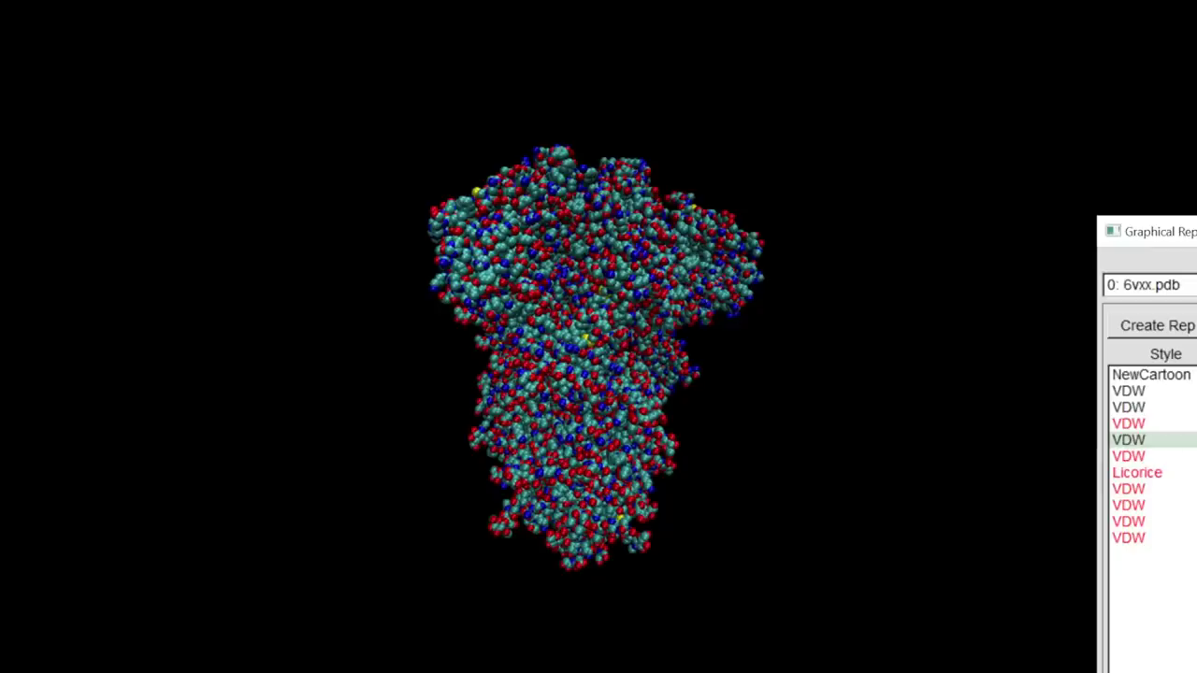
pyautogui.doubleClick(1129, 440)
pyautogui.doubleClick(1129, 424)
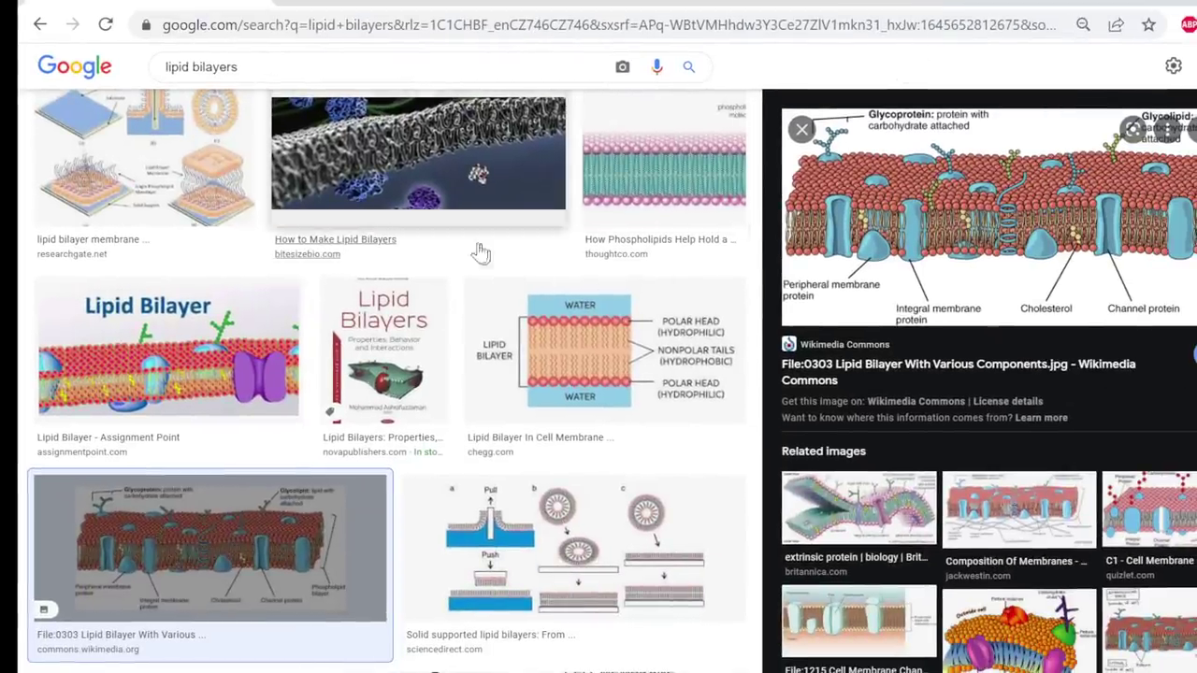
# Step: In the web browser, look through the Google image results for lipid bilayers
pyautogui.scroll(4, 763, 280)
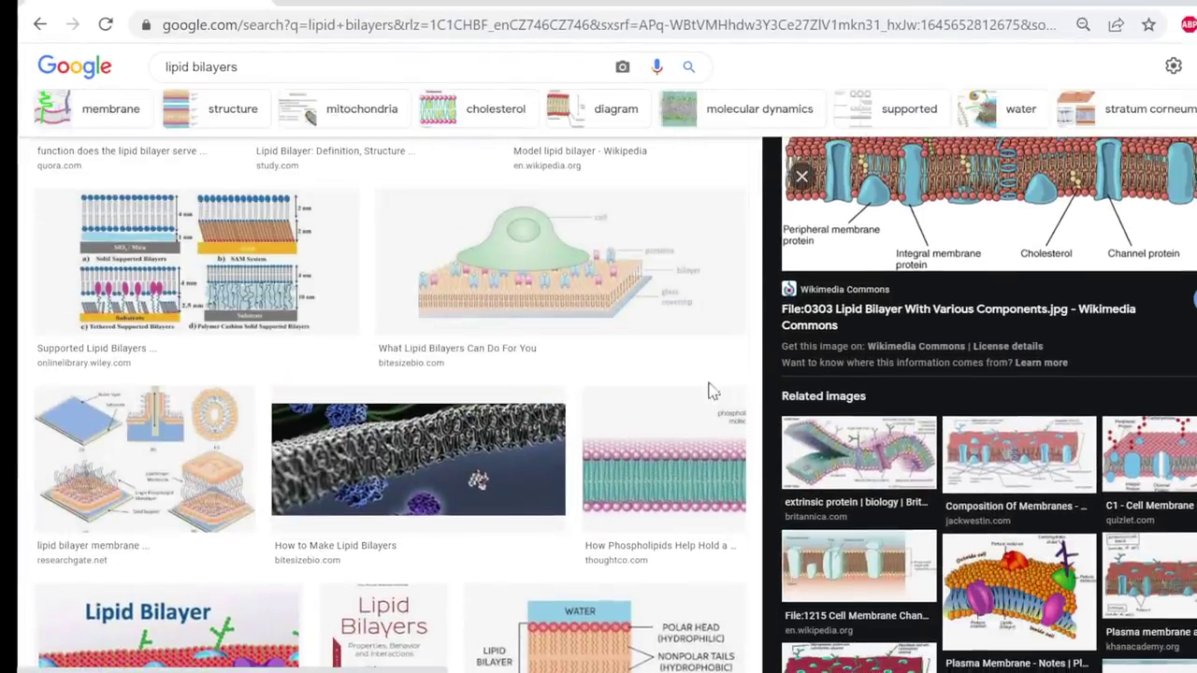
pyautogui.scroll(-2, 406, 406)
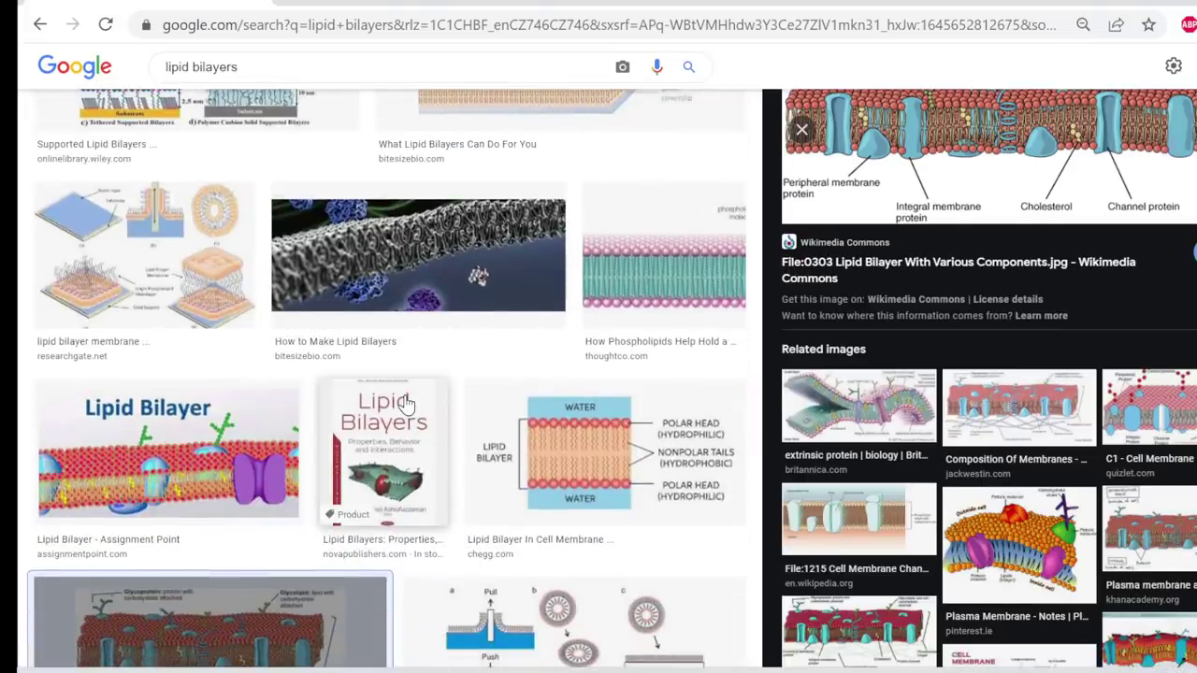
pyautogui.scroll(3, 406, 402)
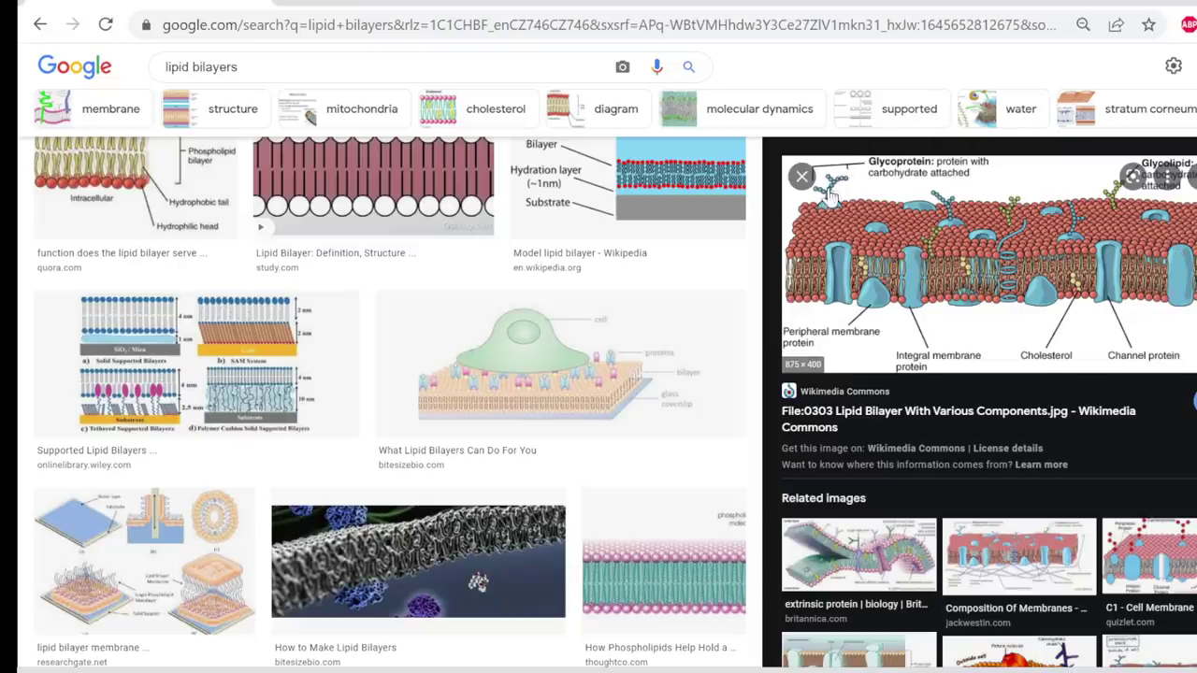
pyautogui.scroll(1, 820, 279)
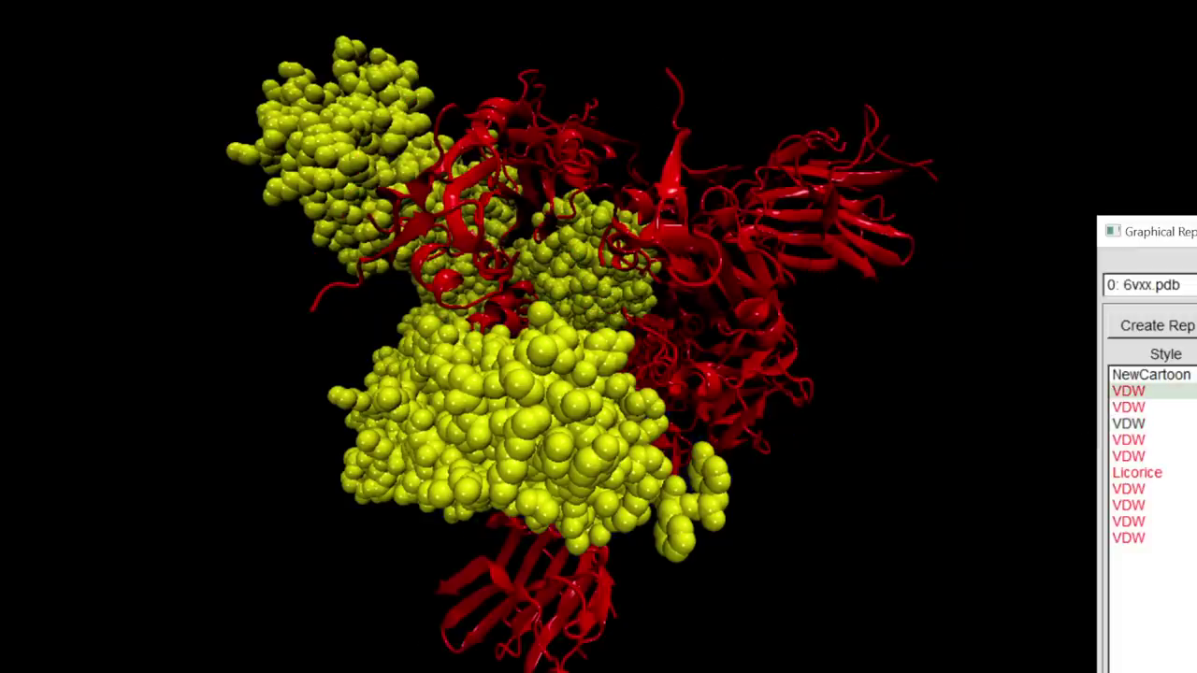
# Step: Show only the last representation by hiding chain C and the cartoon, drawing it as Lines and finally as Bonds
pyautogui.doubleClick(1129, 423)
pyautogui.doubleClick(1129, 538)
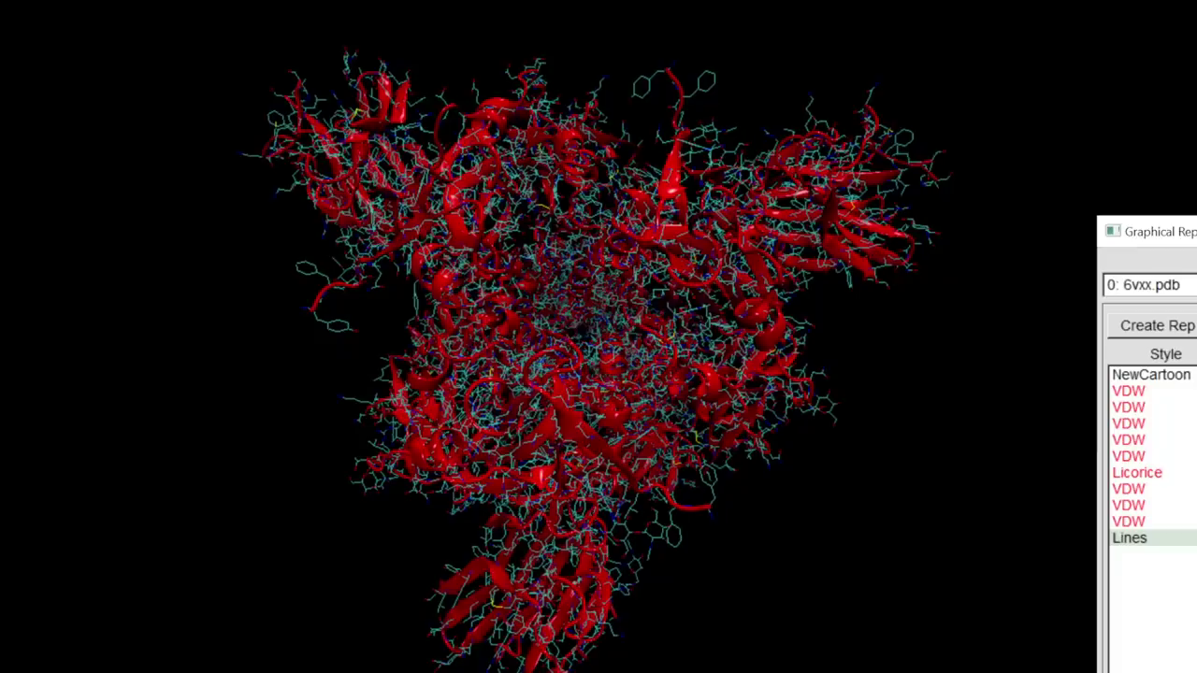
pyautogui.doubleClick(1159, 375)
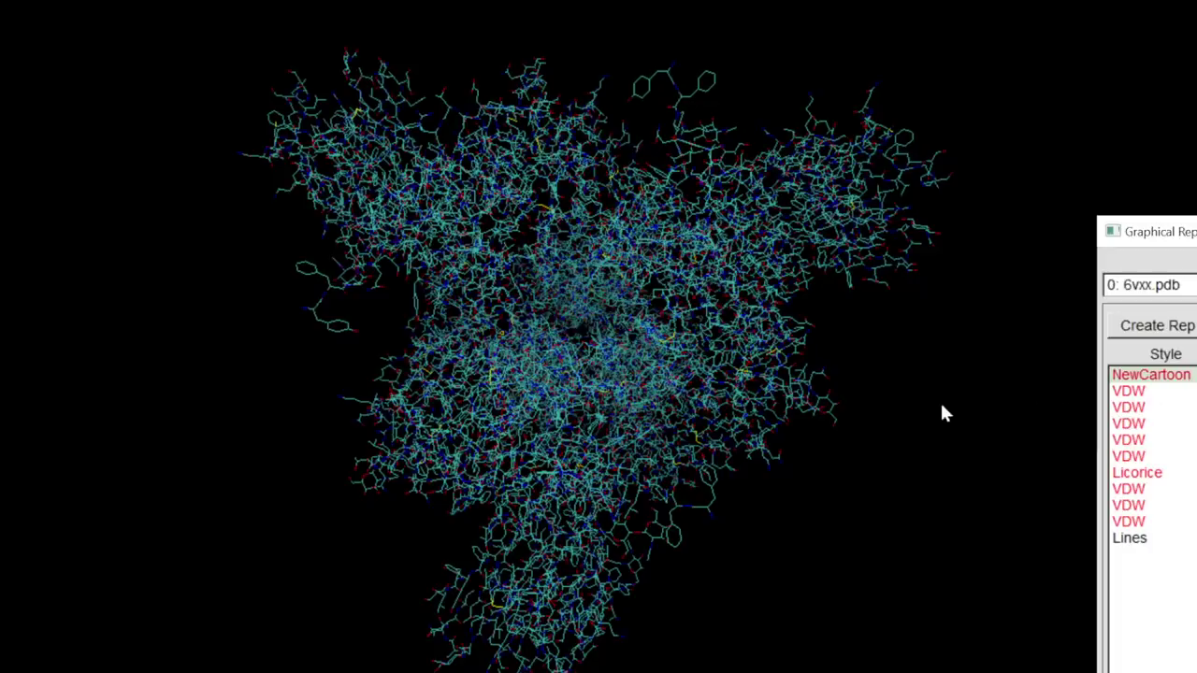
pyautogui.click(1193, 538)
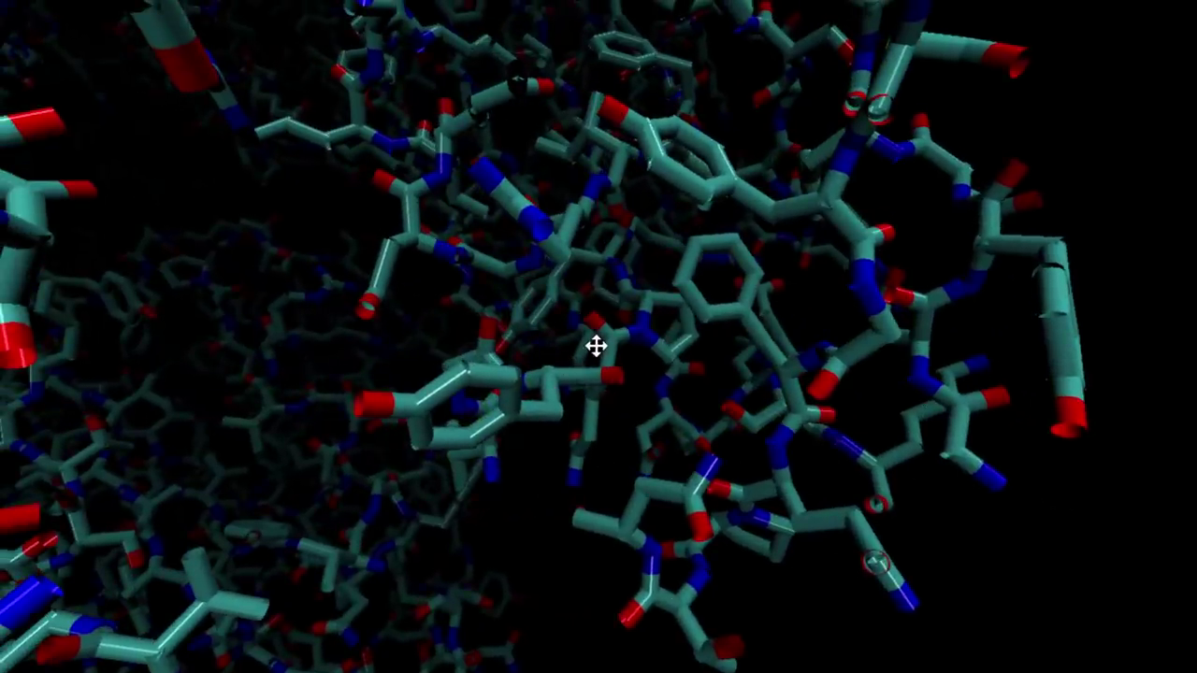
# Step: Examine the bonds and side chains of the spike protein close up and from several angles
pyautogui.scroll(-2, 595, 347)
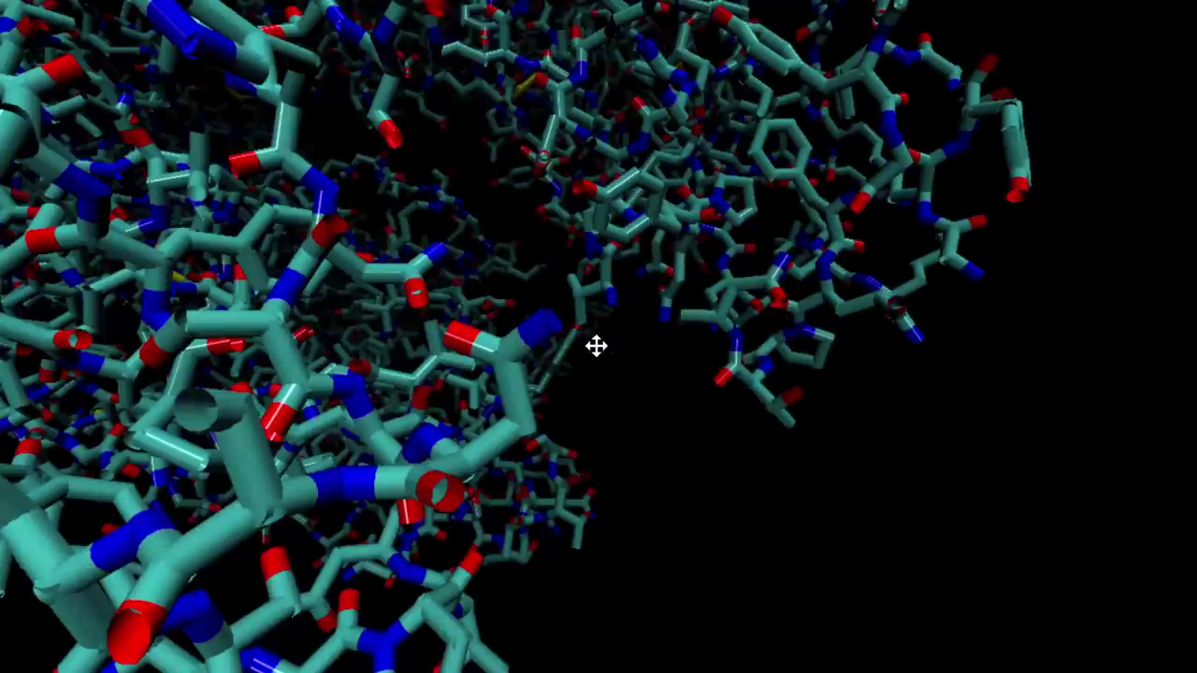
pyautogui.moveTo(704, 422); pyautogui.dragTo(594, 309)
pyautogui.press('r')
pyautogui.press('t')
pyautogui.scroll(-3, 593, 323)
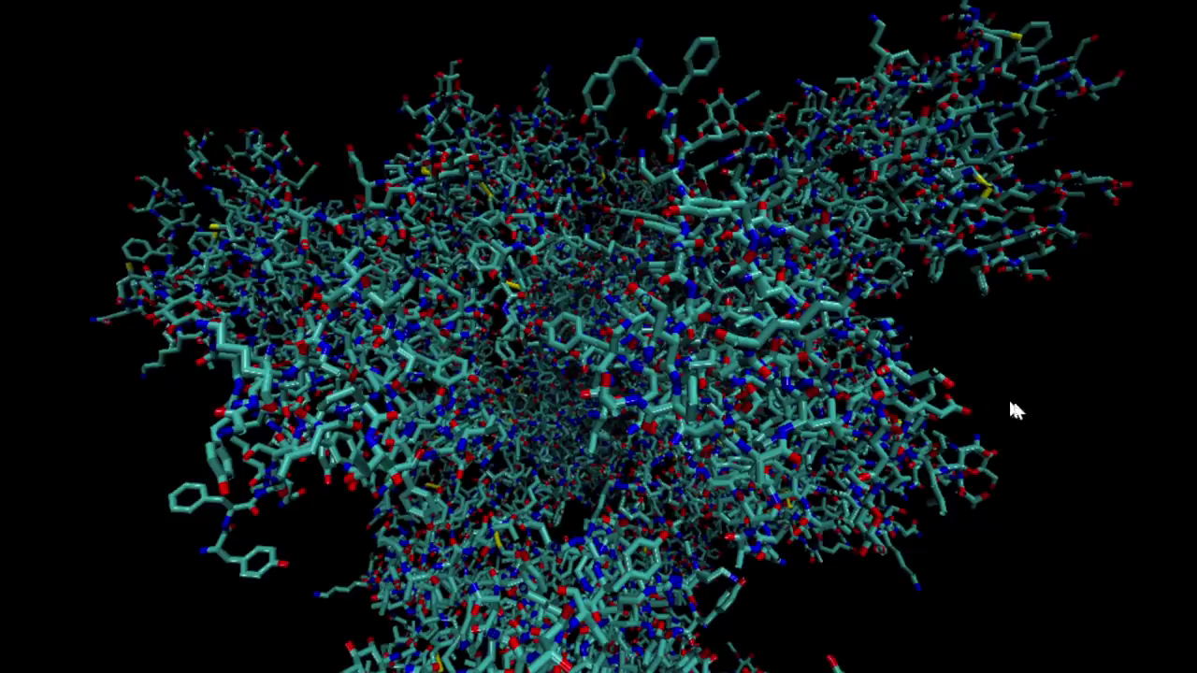
pyautogui.moveTo(1042, 412); pyautogui.dragTo(1054, 484)
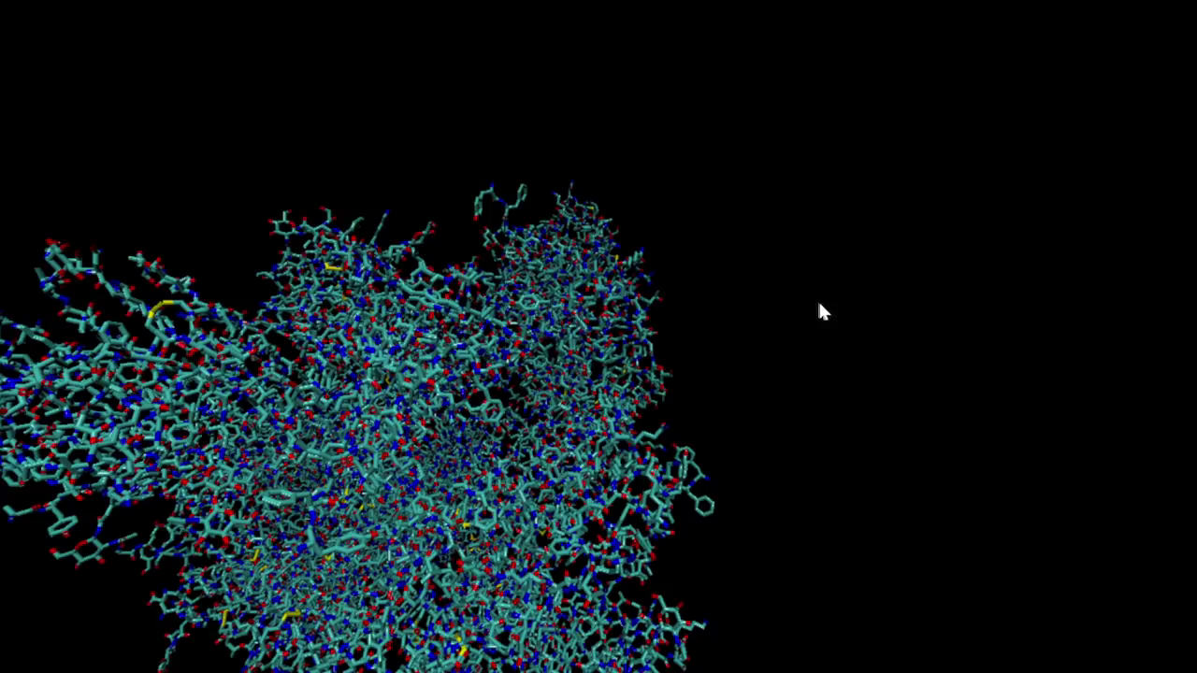
pyautogui.moveTo(821, 312); pyautogui.dragTo(701, 267)
pyautogui.press('t')
pyautogui.scroll(-3, 833, 310)
pyautogui.press('r')
pyautogui.scroll(-4, 855, 340)
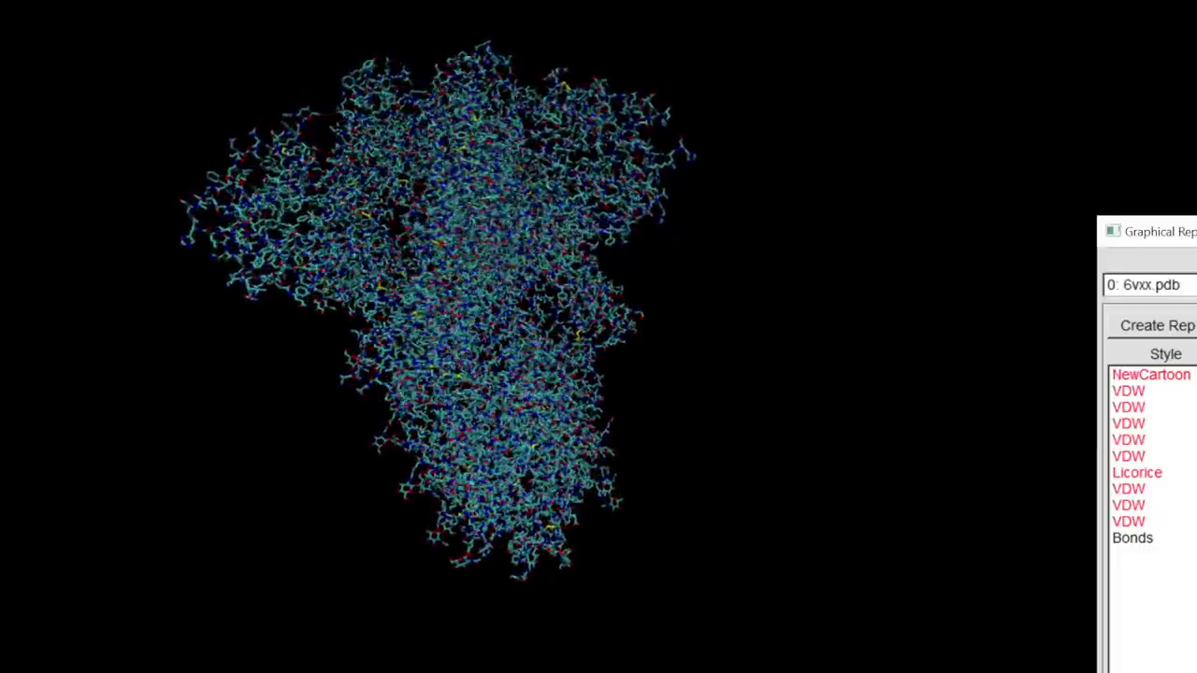
# Step: Show the NewCartoon representation again and hide the Bonds representation
pyautogui.doubleClick(1151, 374)
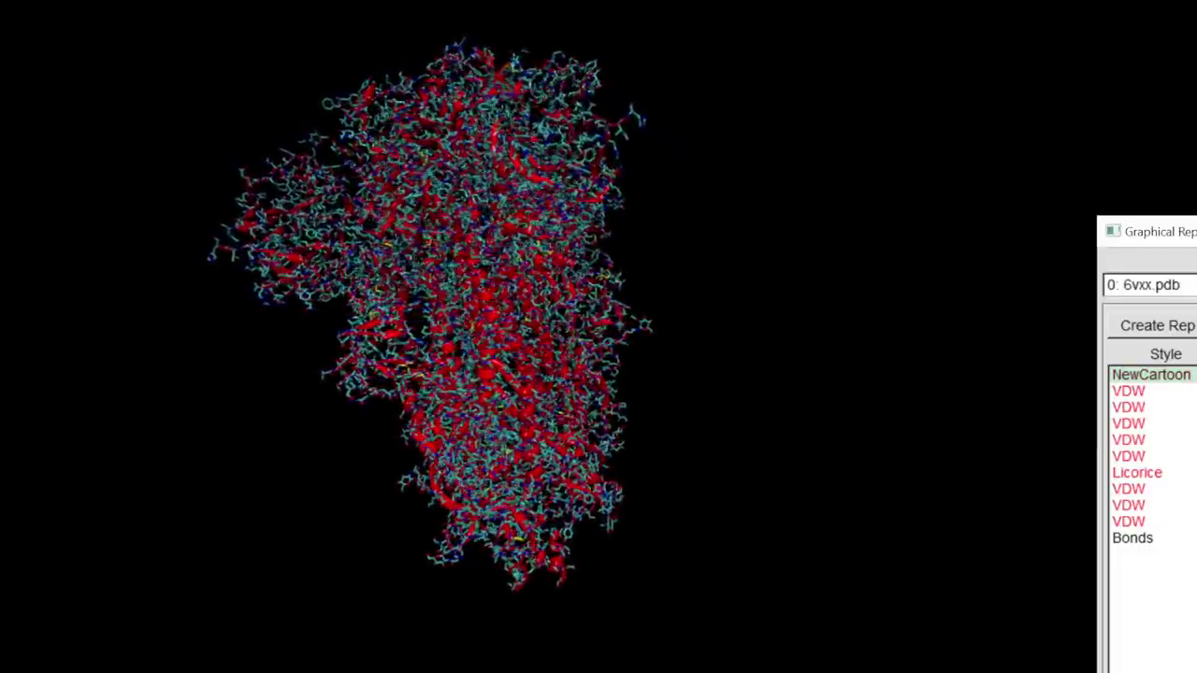
pyautogui.doubleClick(1132, 538)
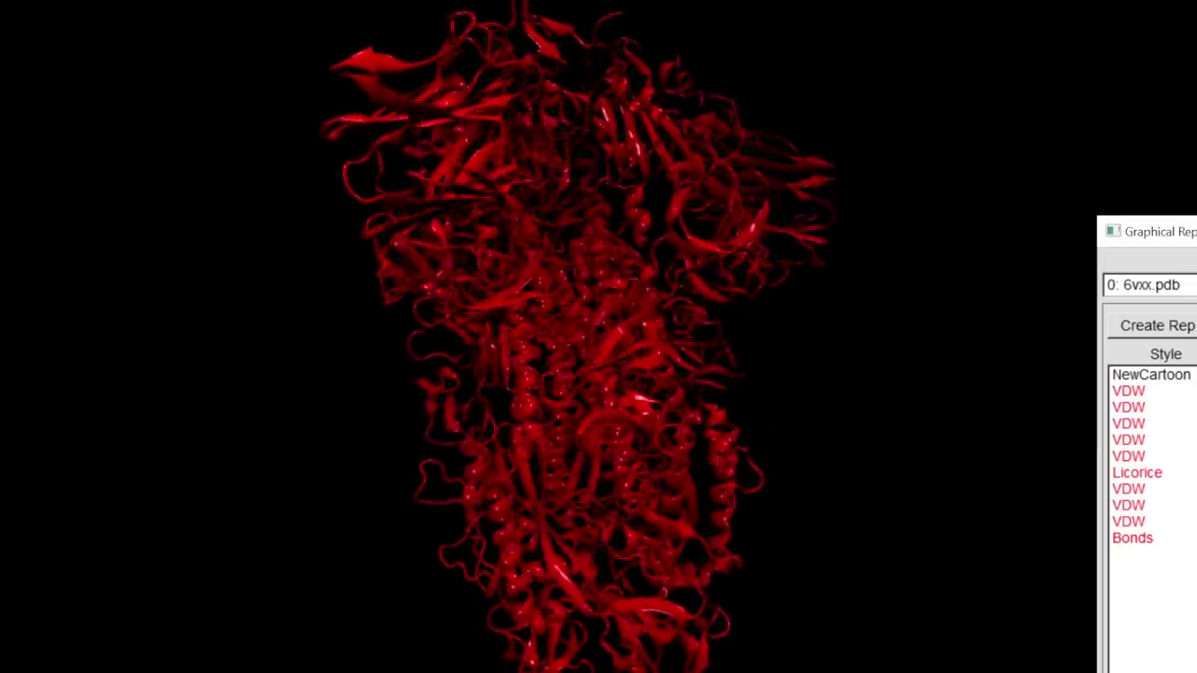
# Step: Toggle the resname ARG representation and show the aromatic residues as VDW over the red cartoon
pyautogui.doubleClick(1150, 489)
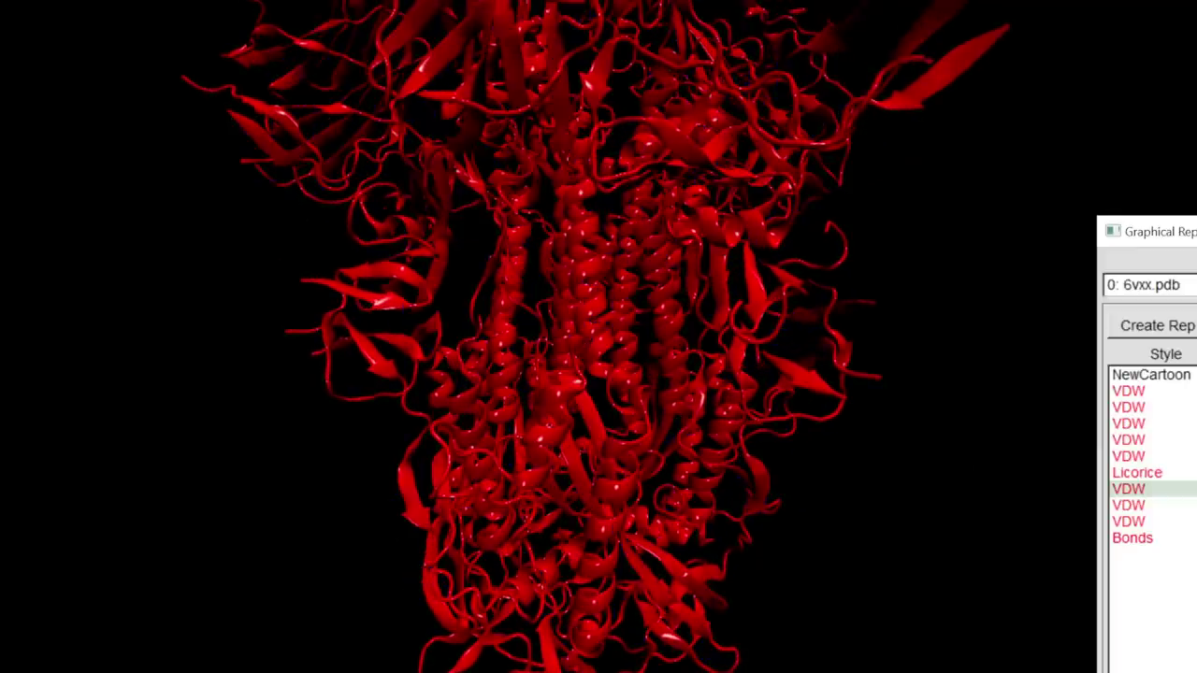
pyautogui.doubleClick(1128, 521)
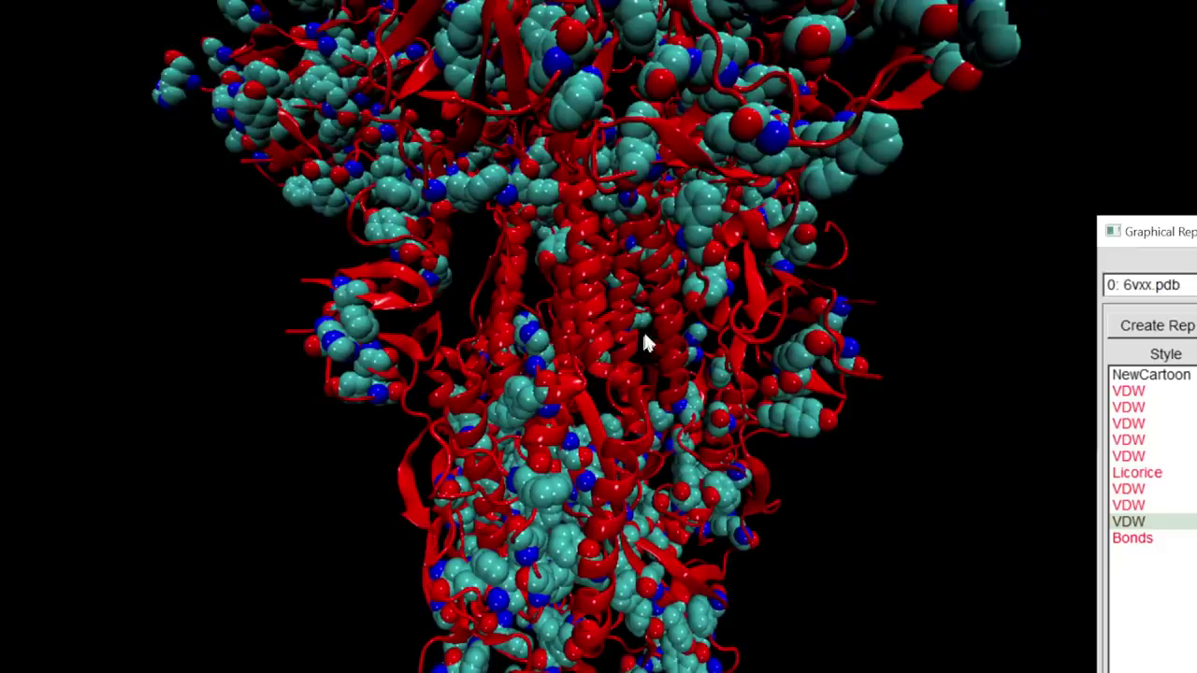
pyautogui.moveTo(645, 334); pyautogui.dragTo(675, 316)
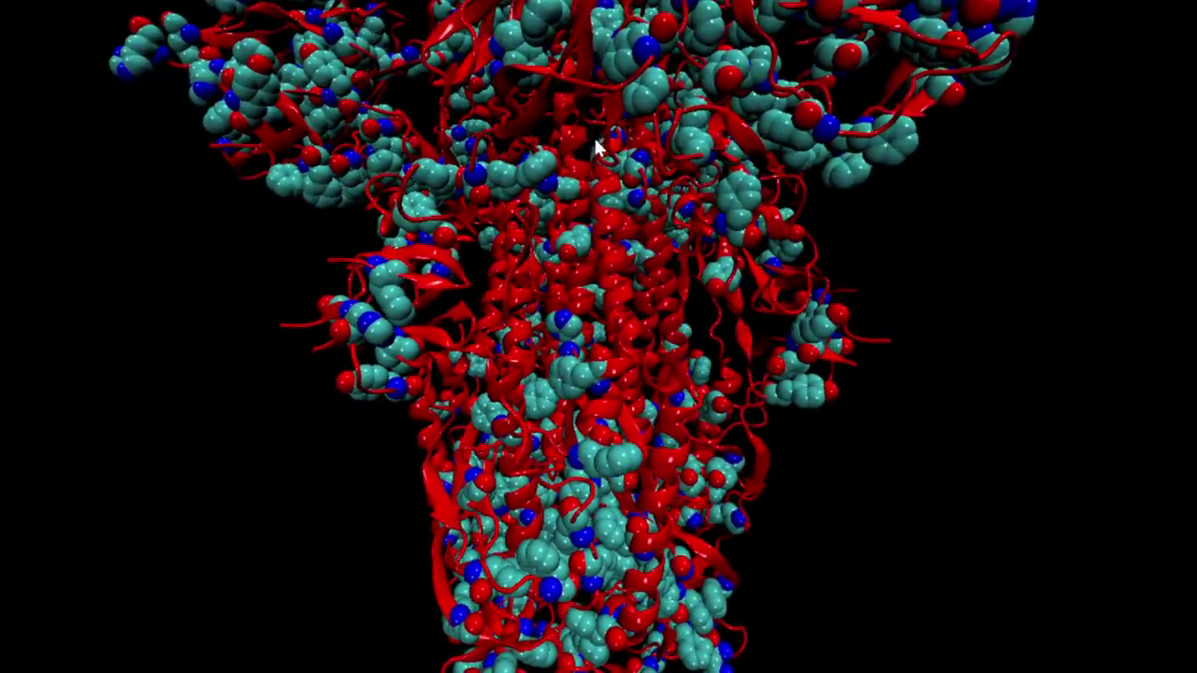
pyautogui.moveTo(640, 380); pyautogui.dragTo(588, 386)
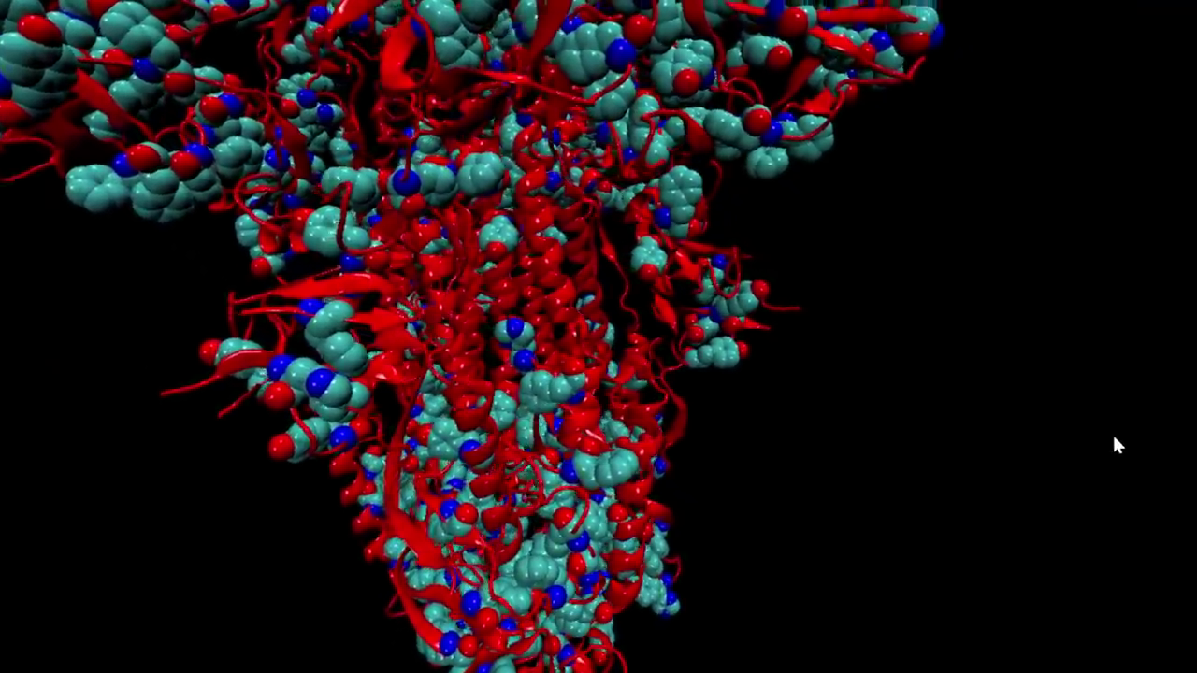
pyautogui.scroll(-3, 1112, 433)
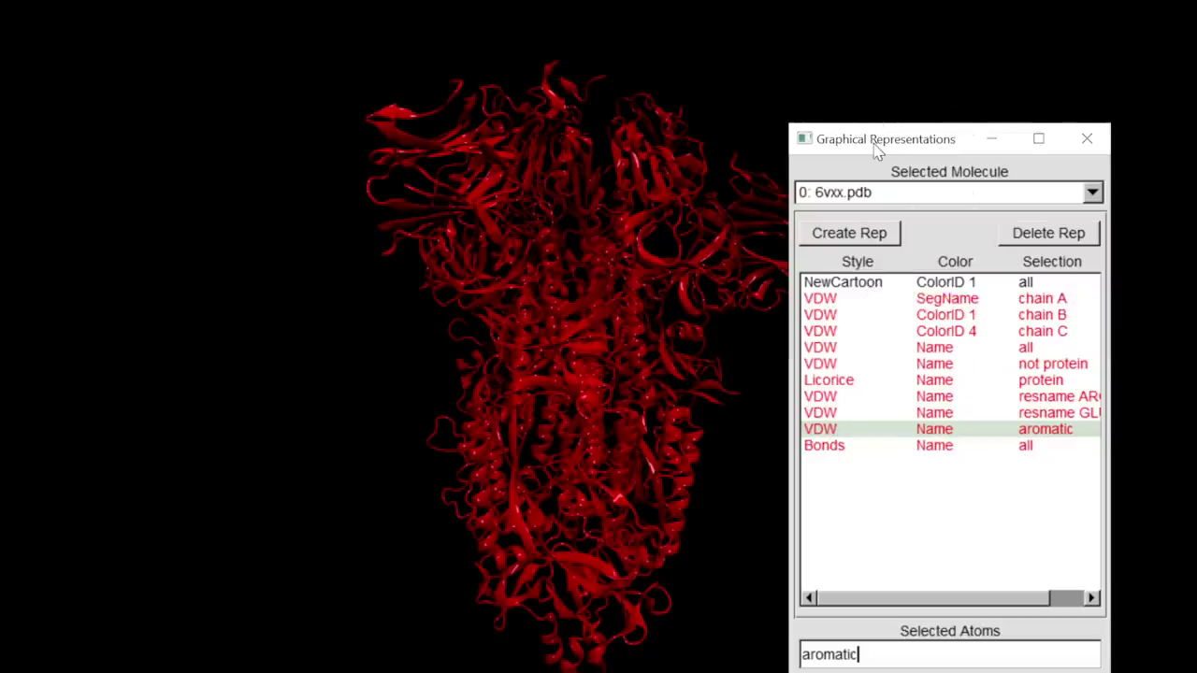
# Step: Switch the first representation, which covers all atoms, to the VDW drawing method and color it by Name
pyautogui.moveTo(878, 150); pyautogui.dragTo(912, 25)
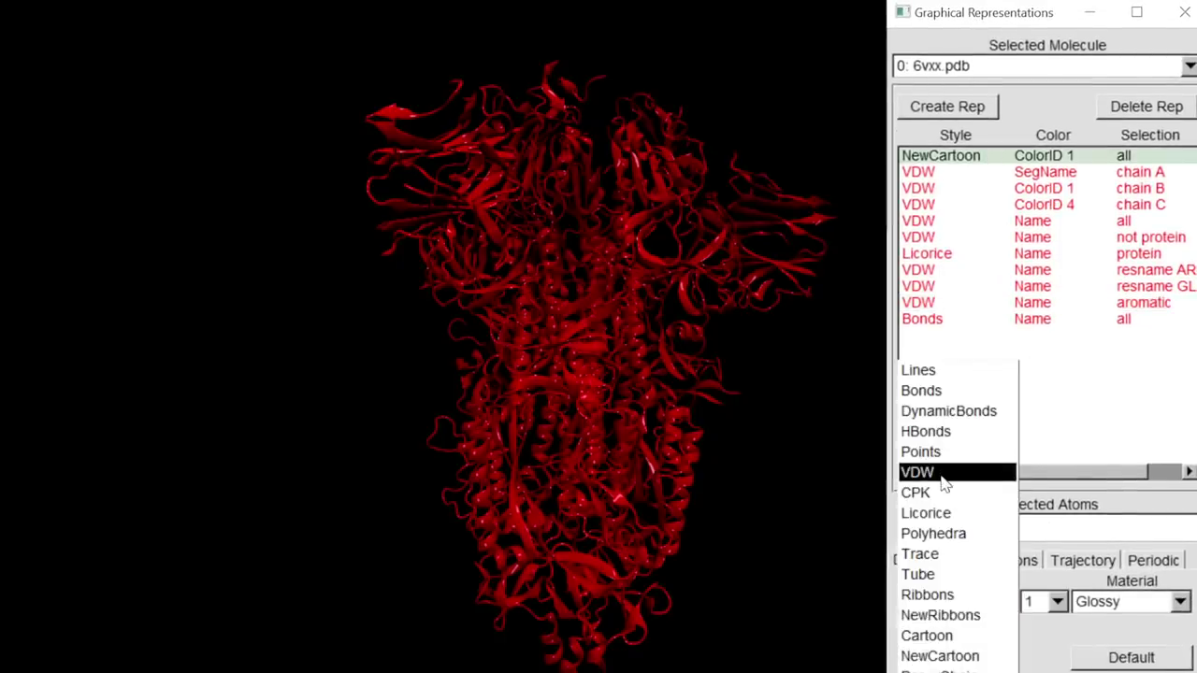
pyautogui.click(945, 473)
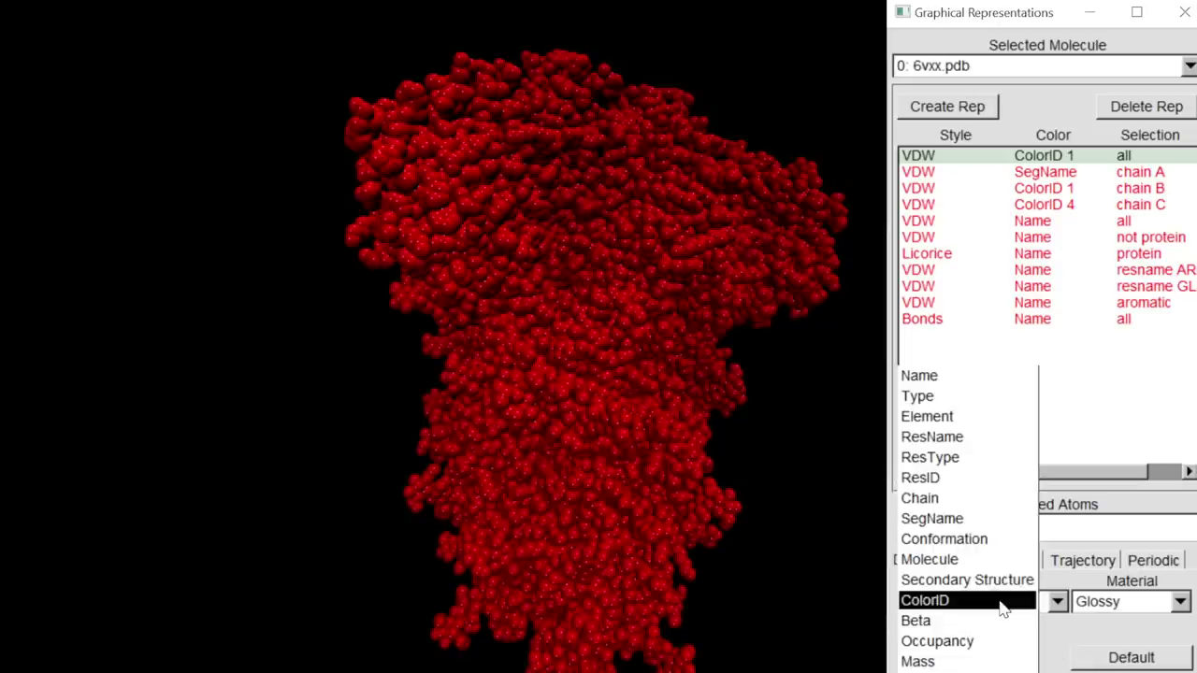
pyautogui.click(973, 381)
pyautogui.click(795, 435)
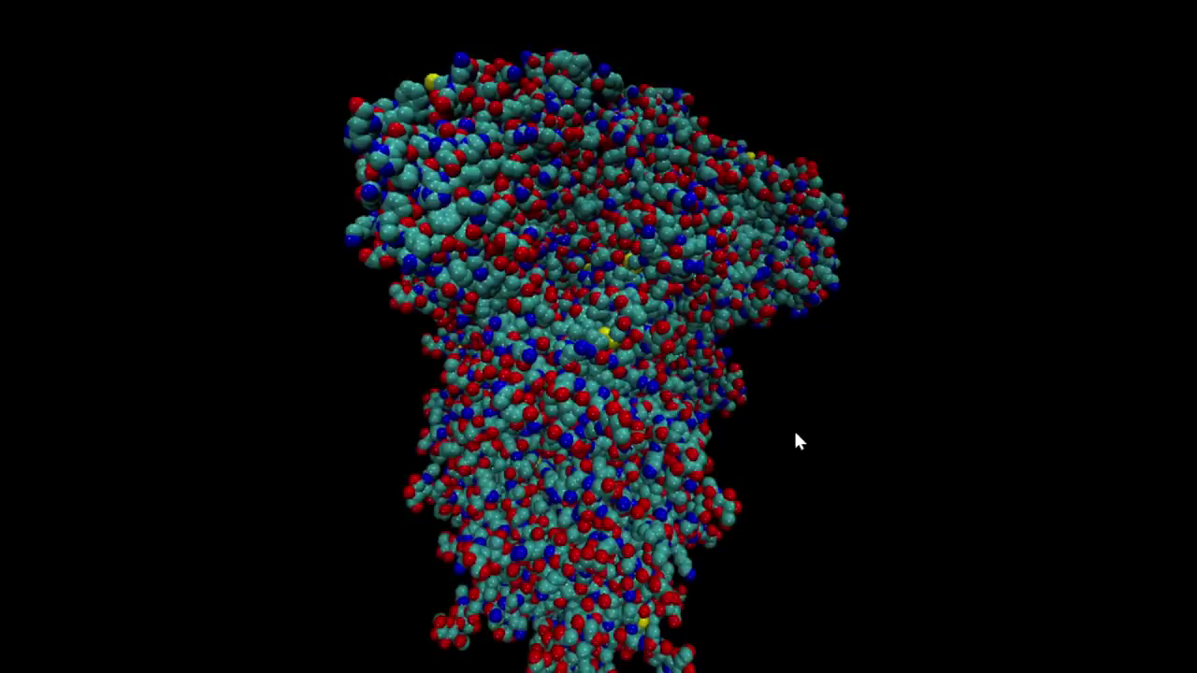
pyautogui.hotkey('alt', 'Tab')
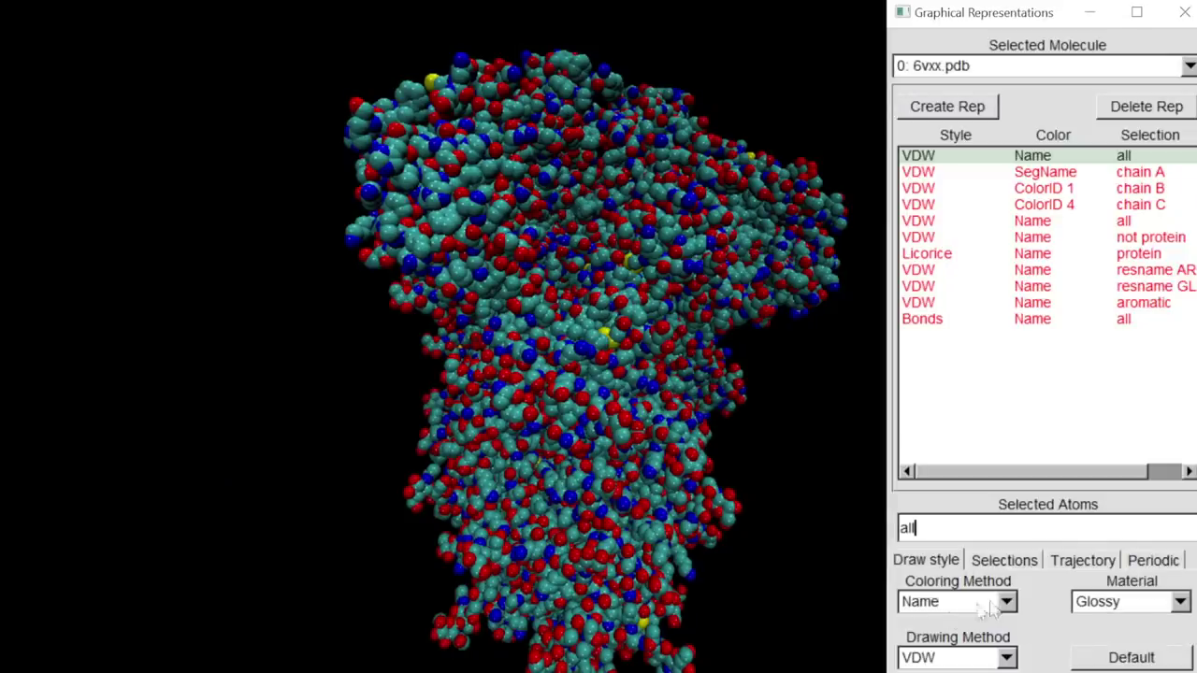